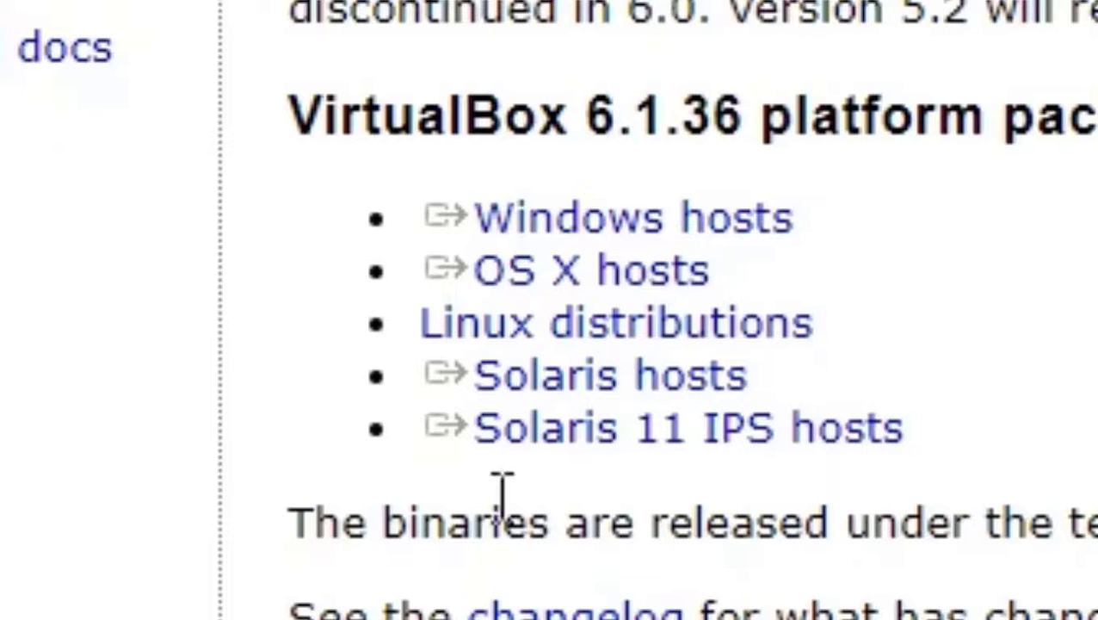
# Highlight the Windows hosts package link under VirtualBox 6.1.36, then deselect it.
pyautogui.tripleClick(593, 235)
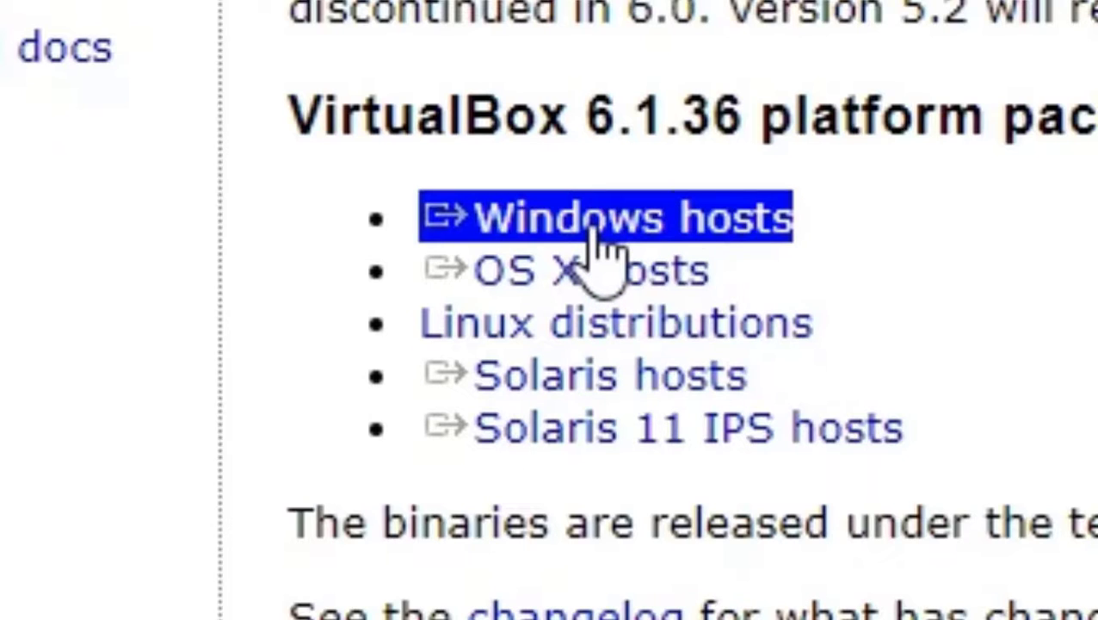
pyautogui.click(594, 245)
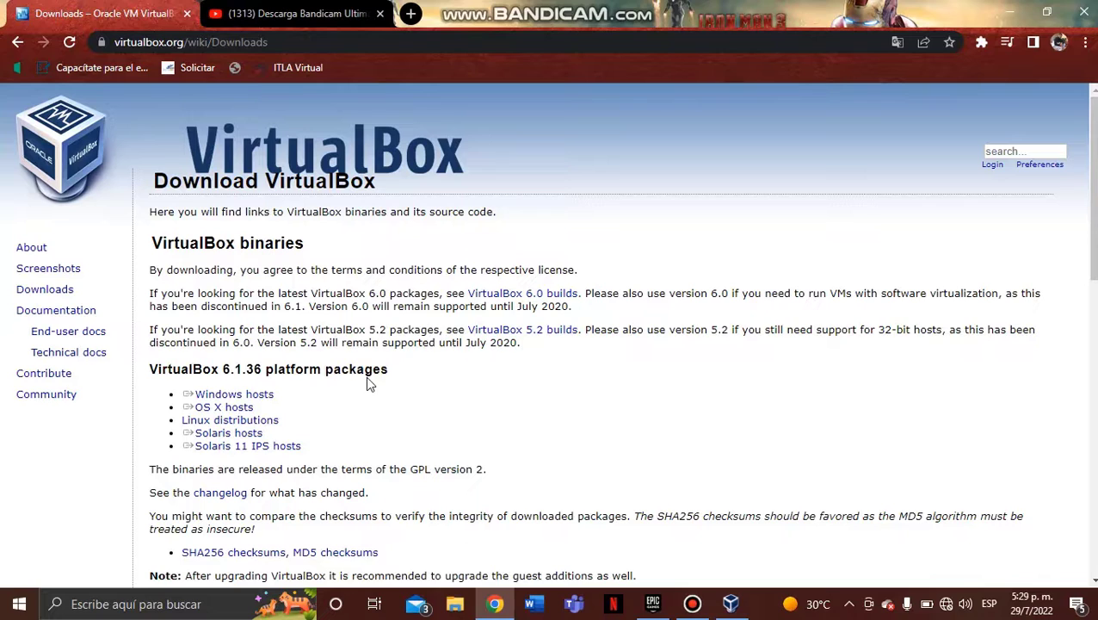
# Bring VirtualBox Manager forward and launch the Nueva virtual machine wizard.
pyautogui.click(733, 605)
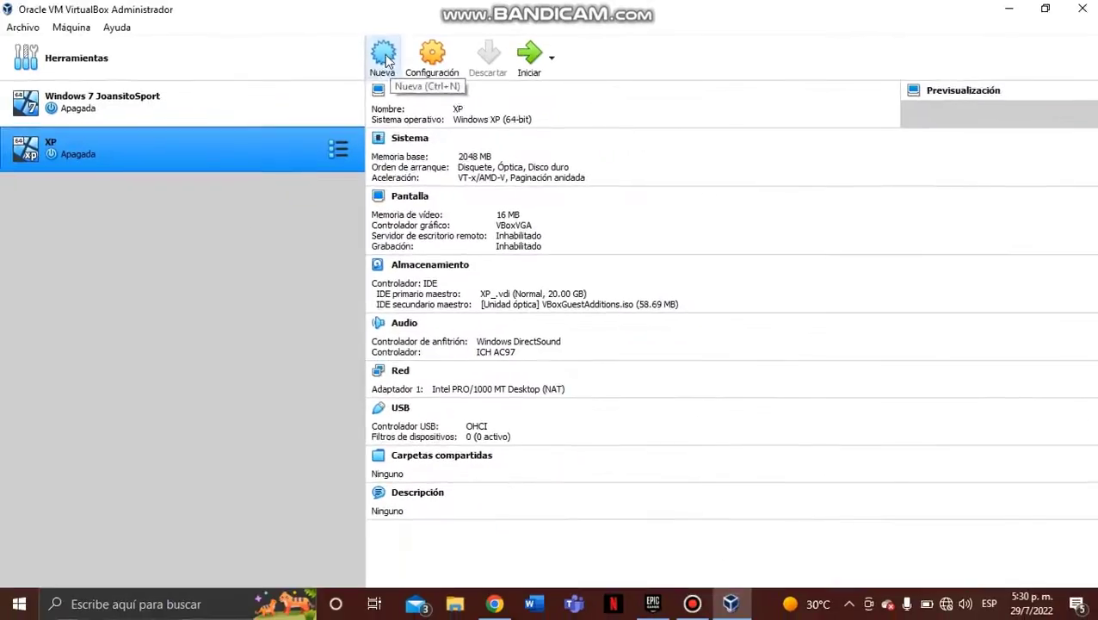
pyautogui.click(520, 282)
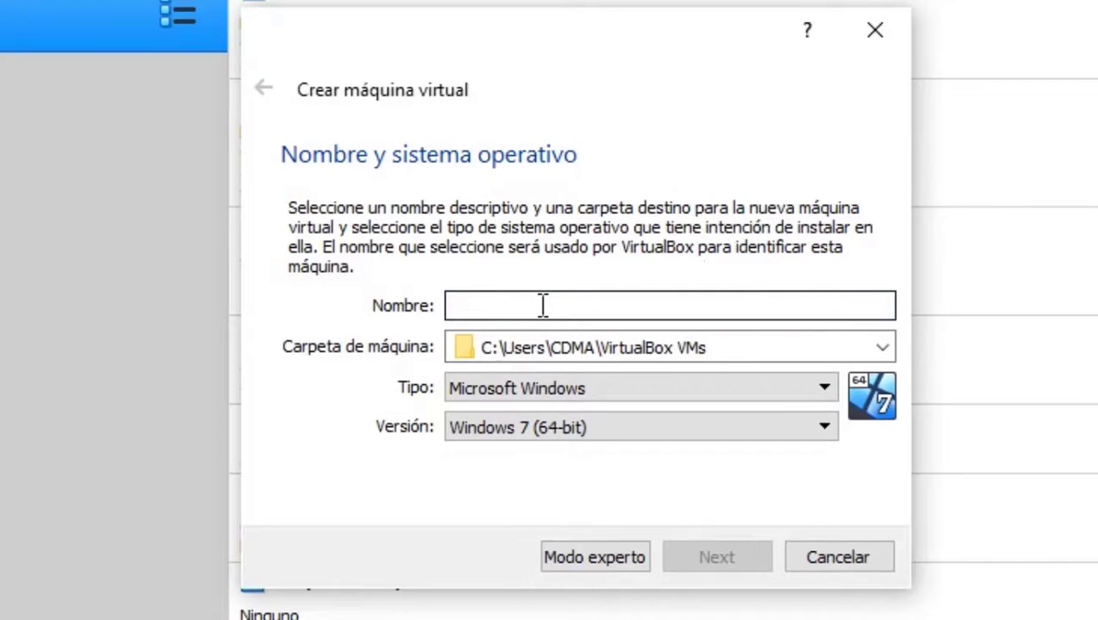
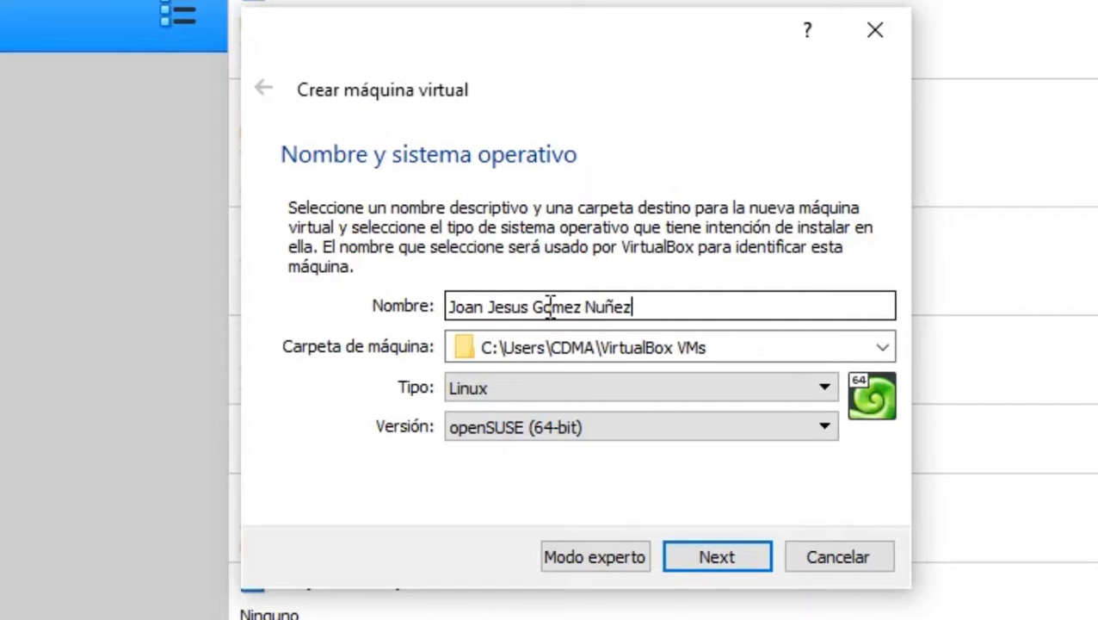
# Name the machine with the user's full name and set Tipo to Microsoft Windows.
pyautogui.click(532, 396)
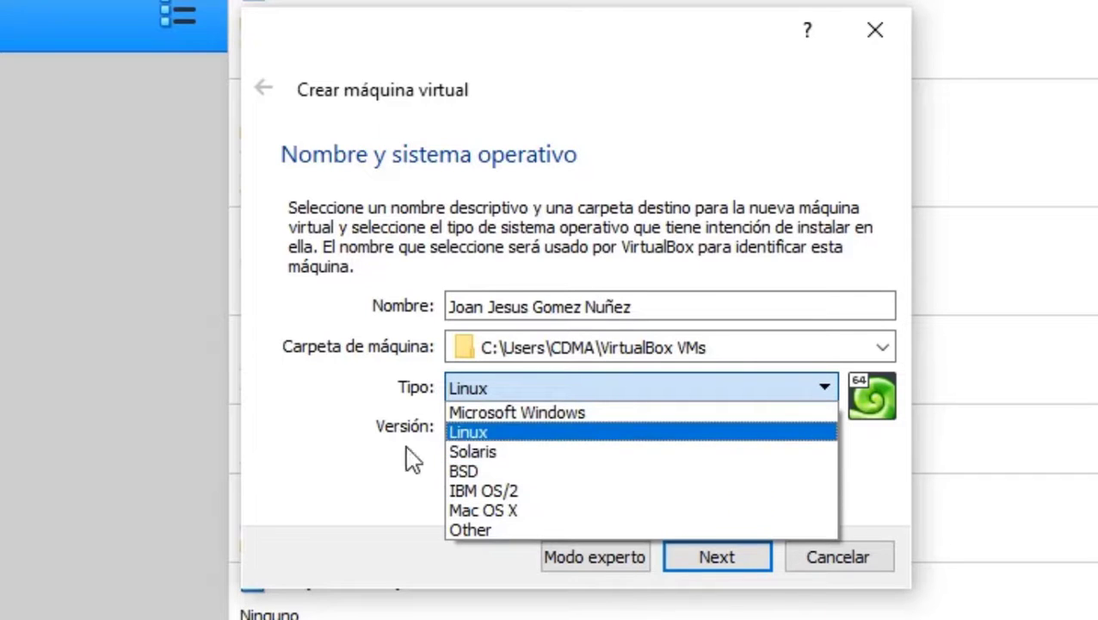
pyautogui.click(551, 420)
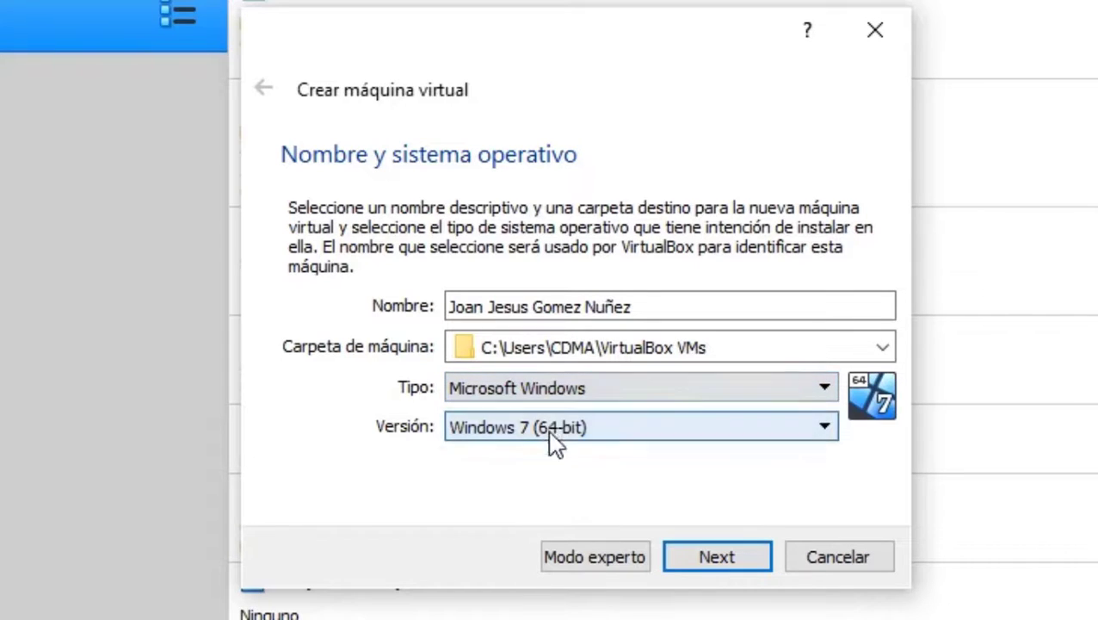
# Keep Windows 7 (64-bit) as the version and continue to the memory page.
pyautogui.click(598, 431)
pyautogui.scroll(3, 578, 482)
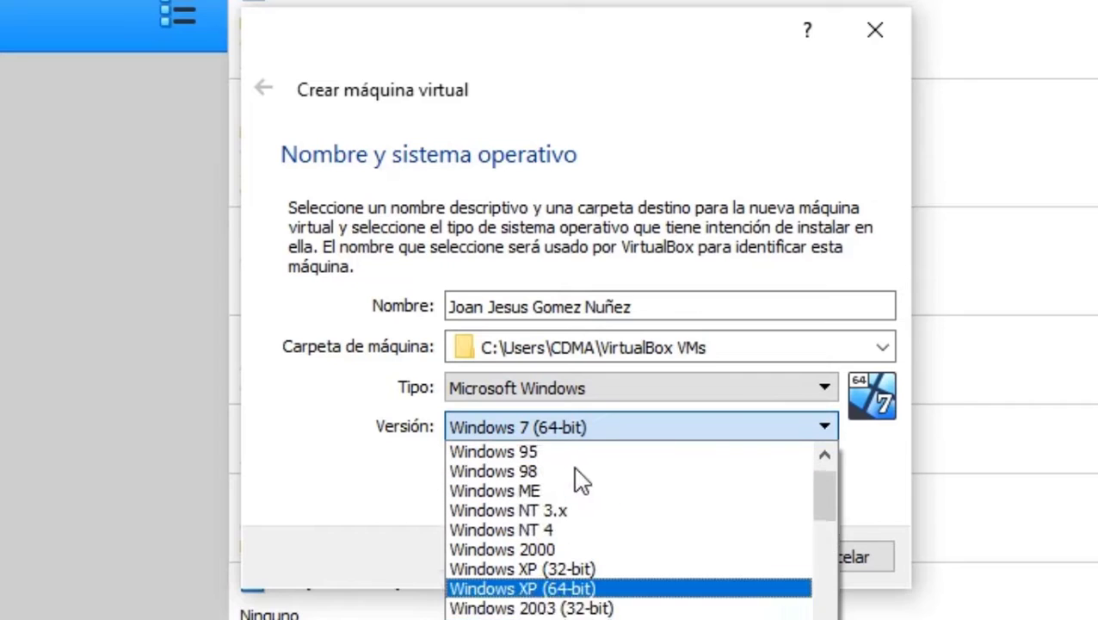
pyautogui.scroll(-3, 569, 483)
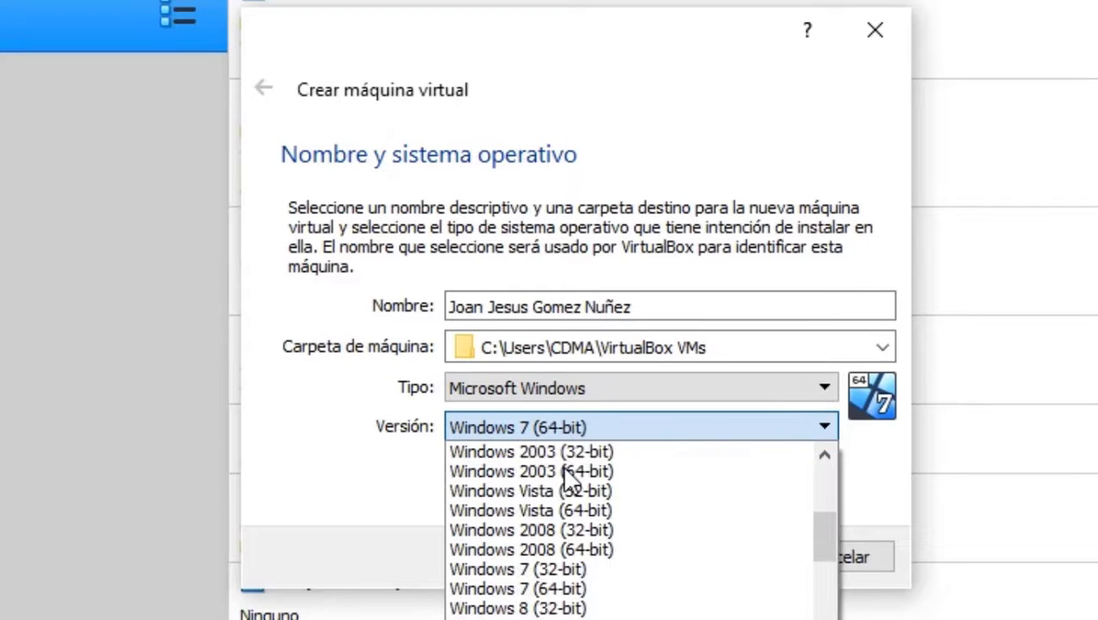
pyautogui.scroll(3, 565, 479)
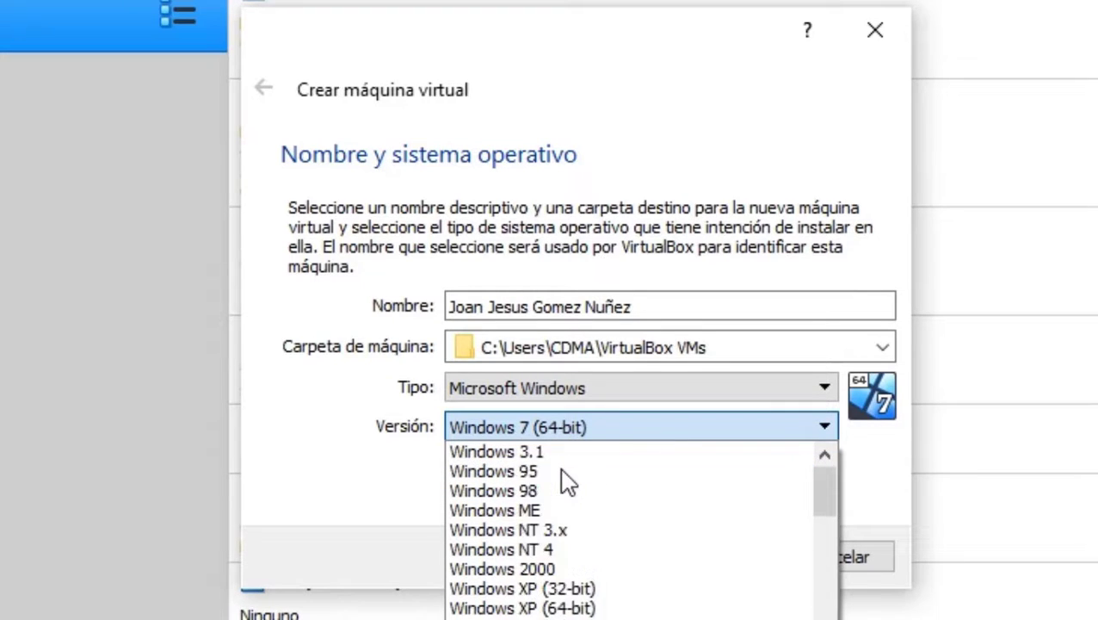
pyautogui.scroll(-5, 564, 482)
pyautogui.scroll(-2, 568, 499)
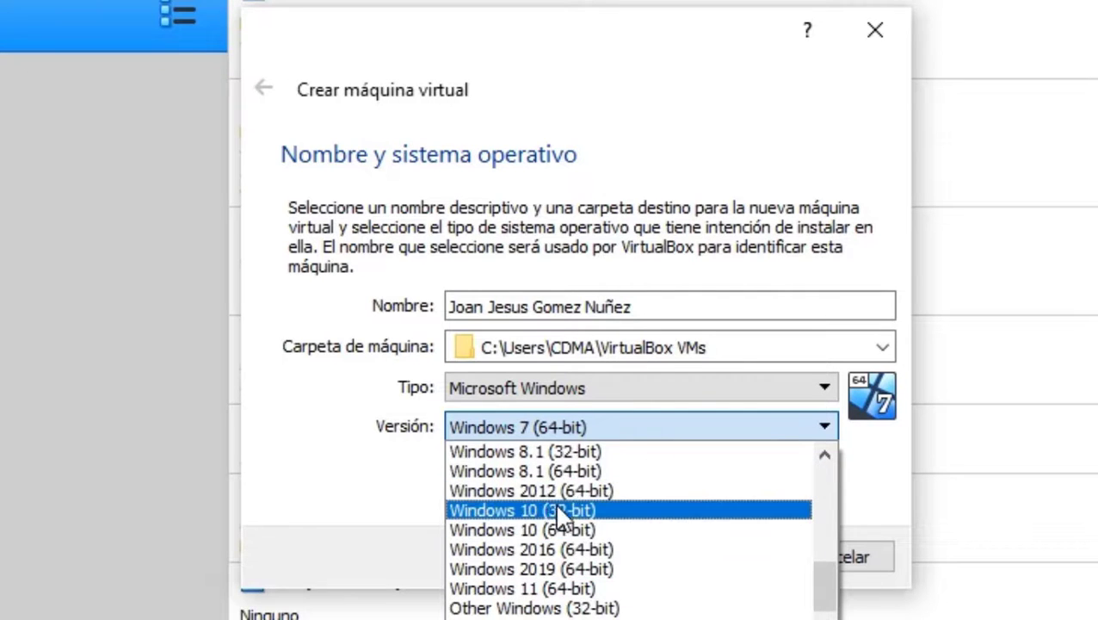
pyautogui.scroll(5, 554, 501)
pyautogui.scroll(-2, 555, 508)
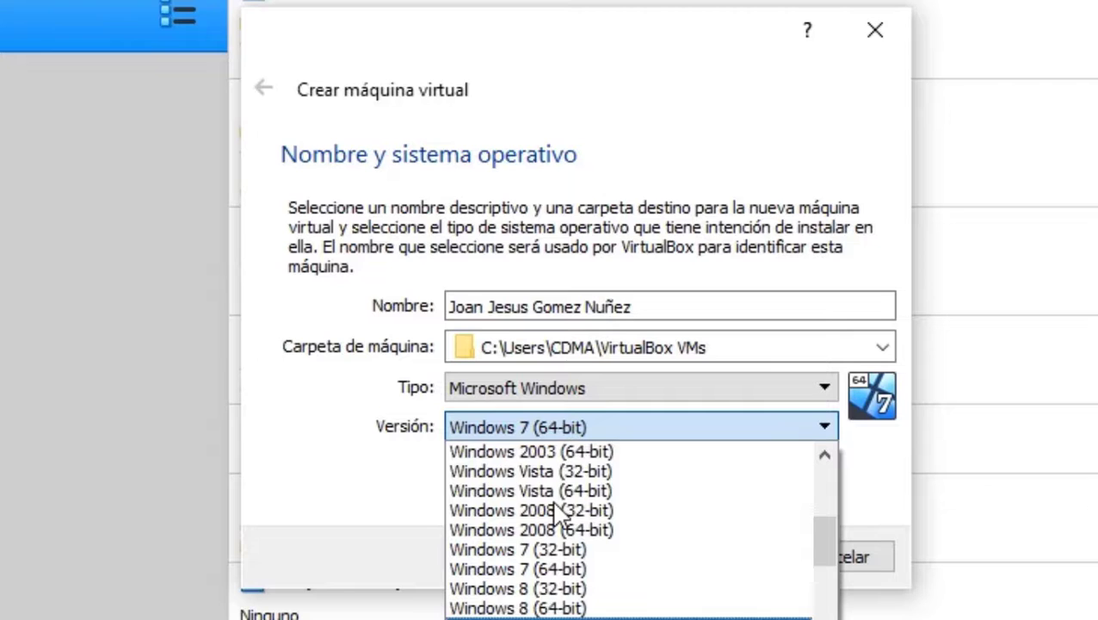
pyautogui.click(552, 423)
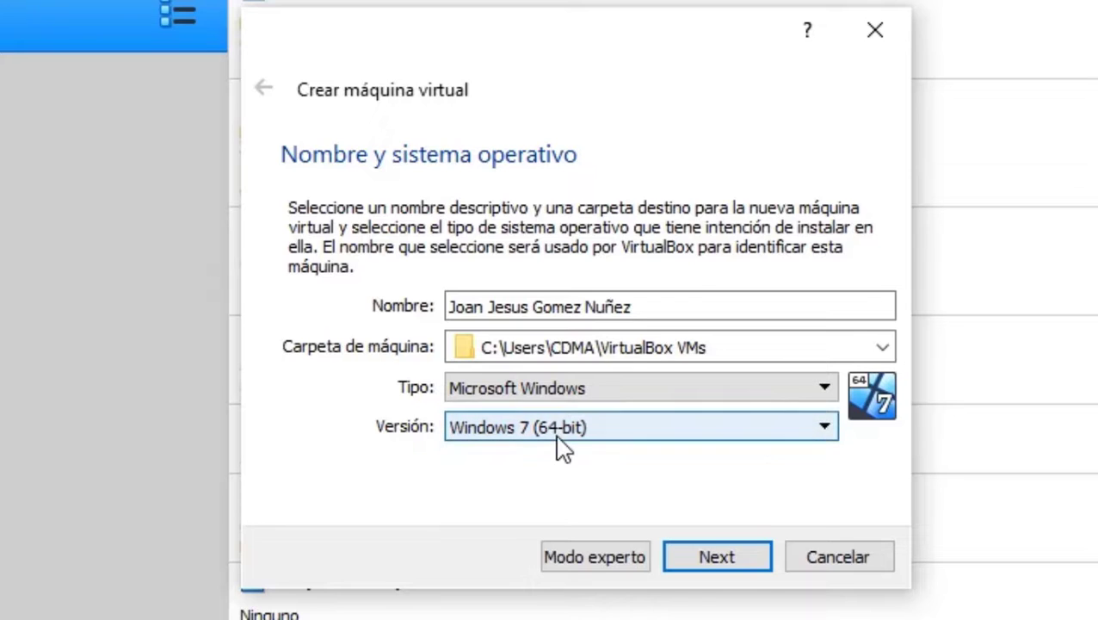
pyautogui.click(711, 556)
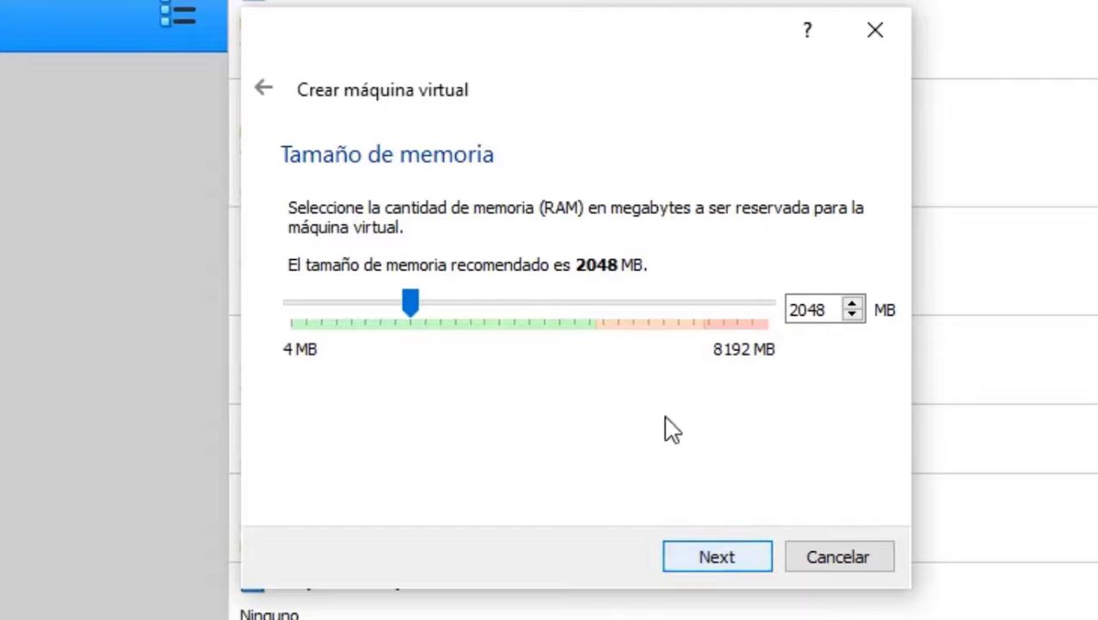
# Accept 2048 MB of memory and choose to create a new virtual hard disk.
pyautogui.click(720, 566)
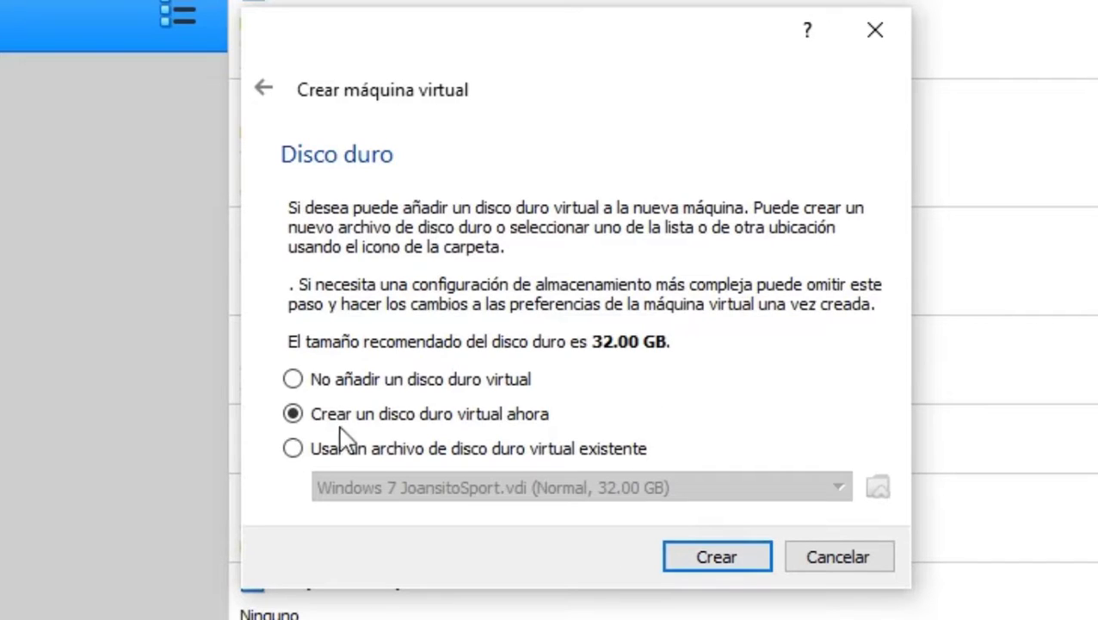
pyautogui.click(717, 563)
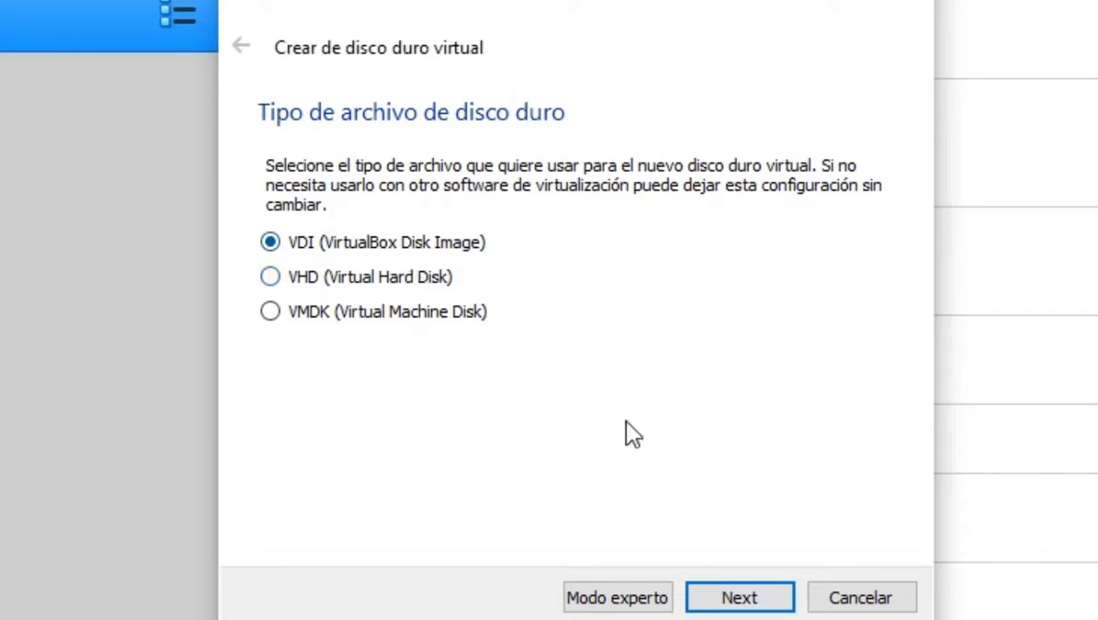
# Create a dynamically allocated 32 GB VDI disk to finish the machine.
pyautogui.click(734, 598)
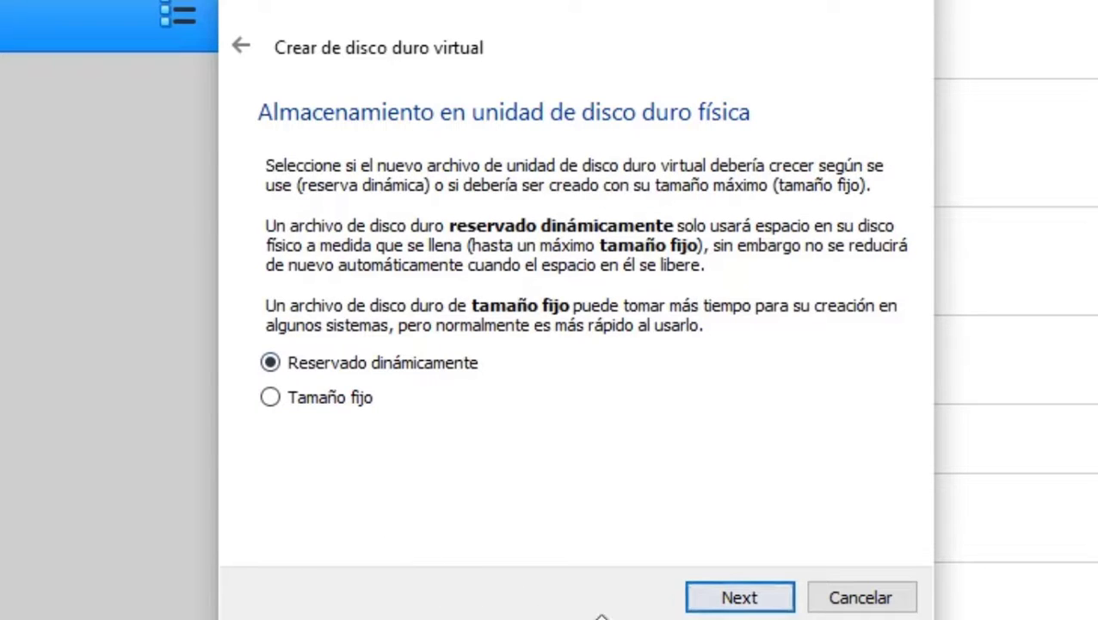
pyautogui.click(730, 602)
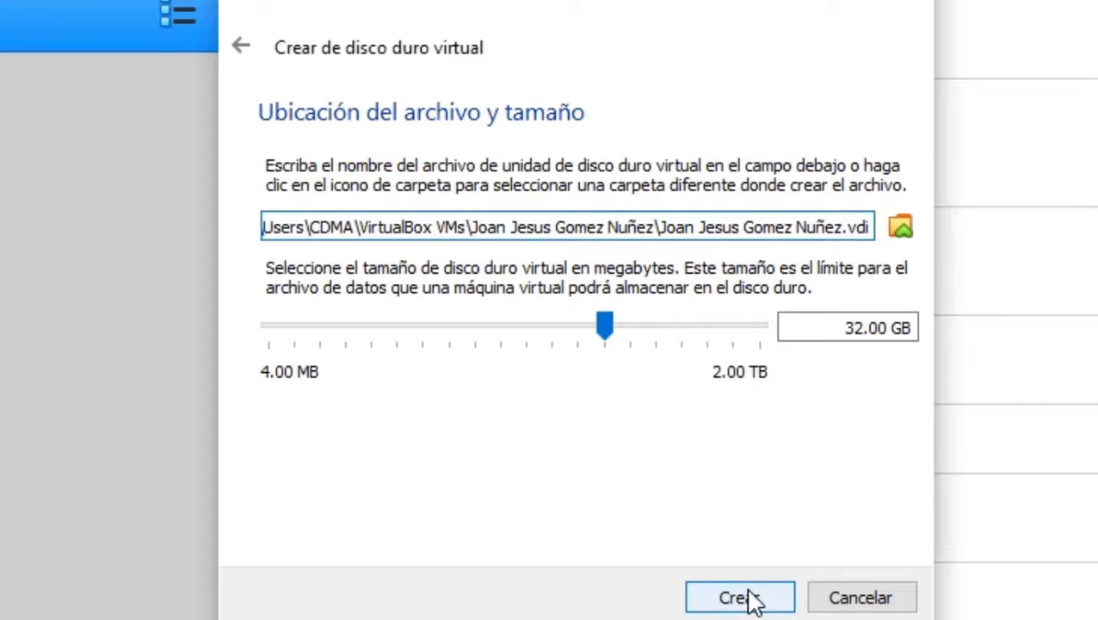
pyautogui.click(751, 600)
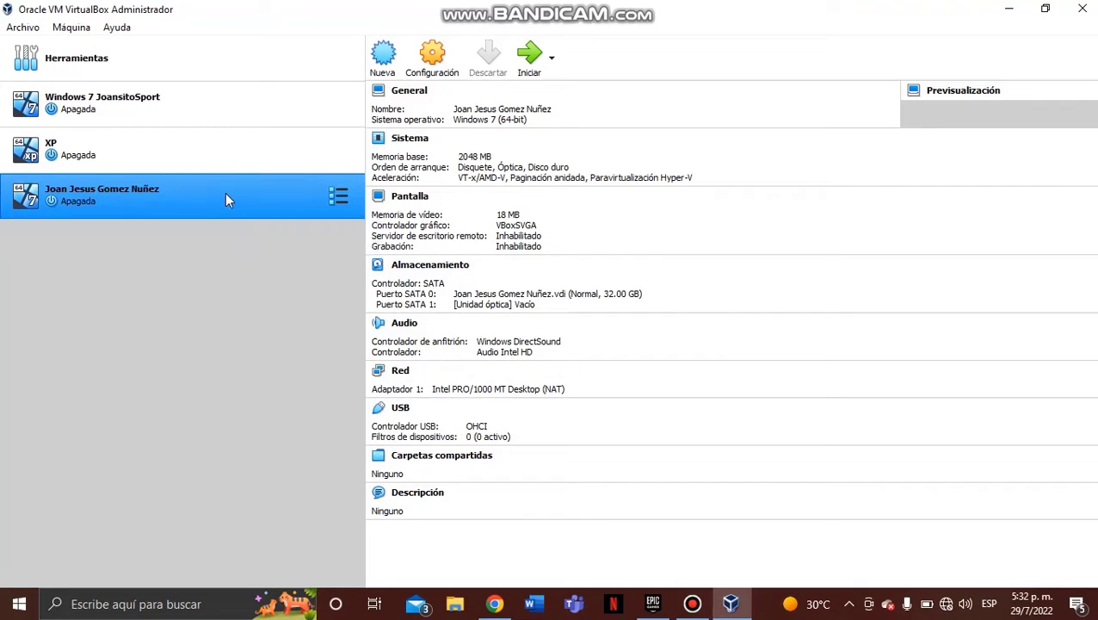
# Start the new Windows 7 (64-bit) machine to reach the startup disk prompt.
pyautogui.click(524, 54)
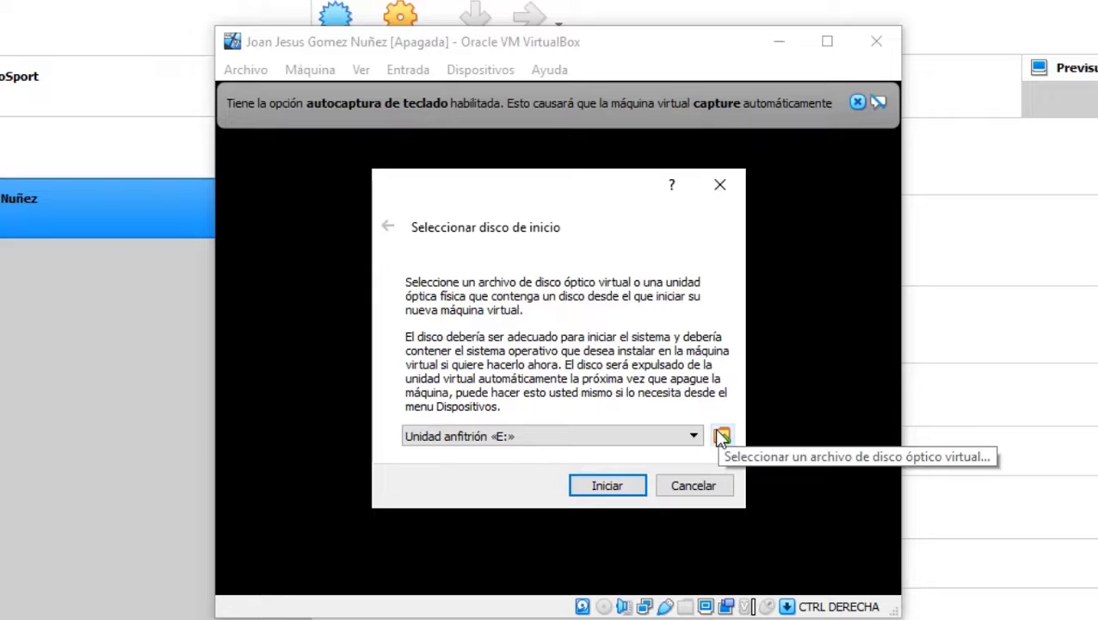
# Add MiniOS7 PRO 2022.04 x64.iso from Documentos > ISO WIN7 and boot from it.
pyautogui.click(721, 437)
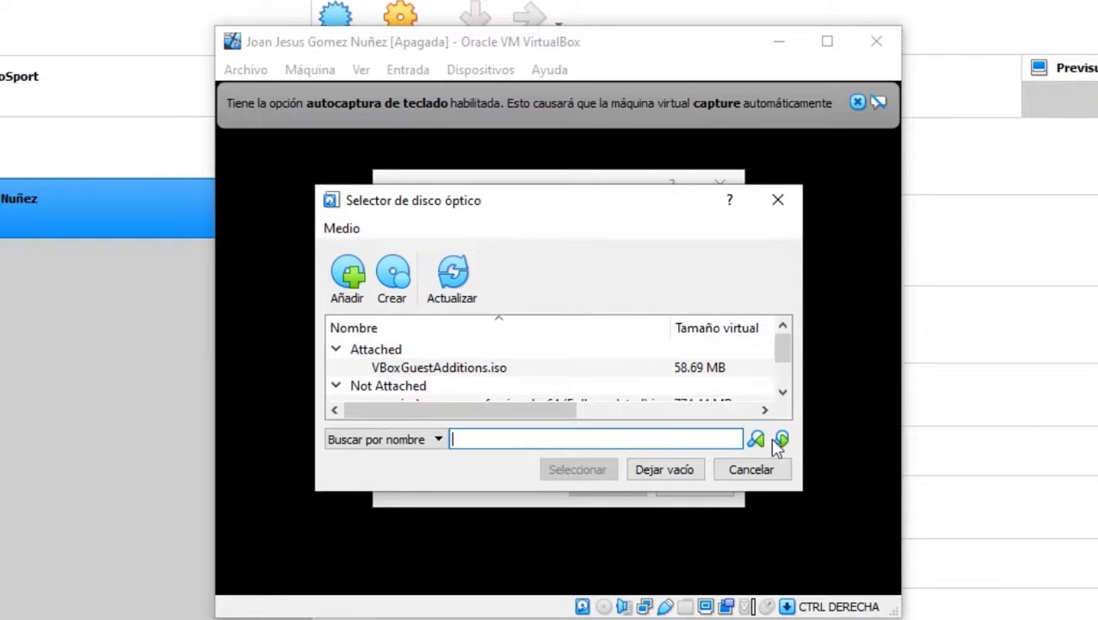
pyautogui.click(765, 476)
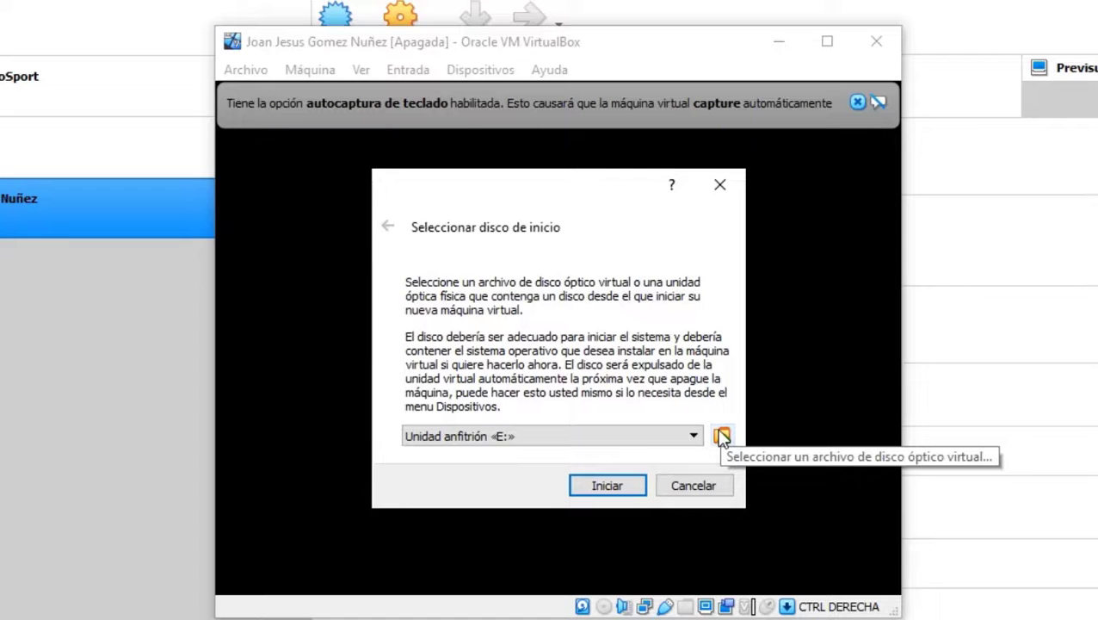
pyautogui.click(722, 437)
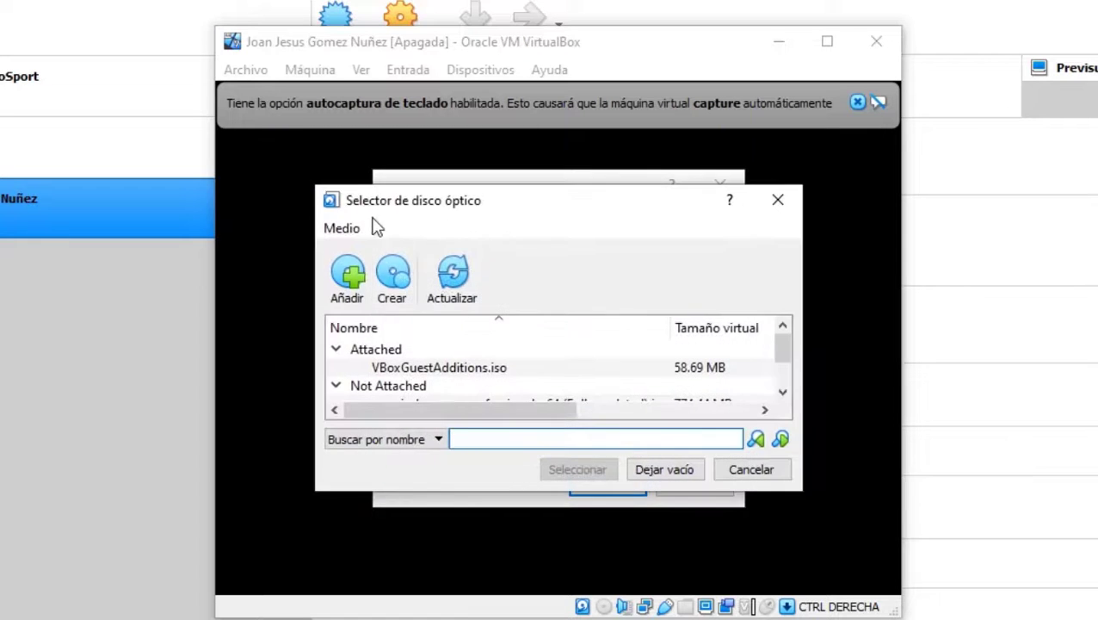
pyautogui.click(342, 260)
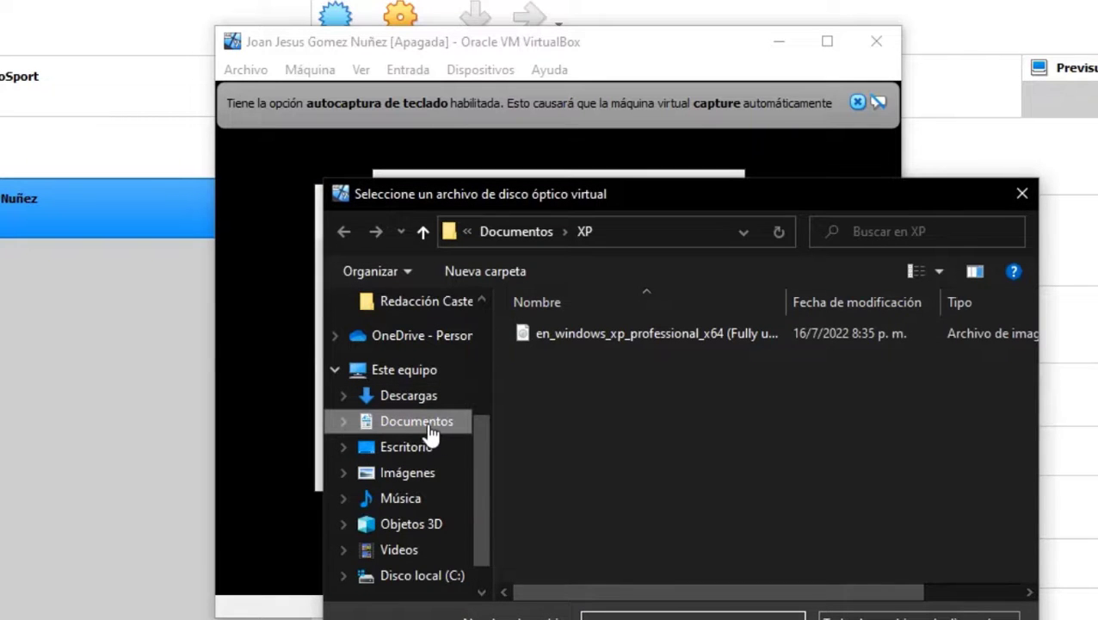
pyautogui.click(431, 423)
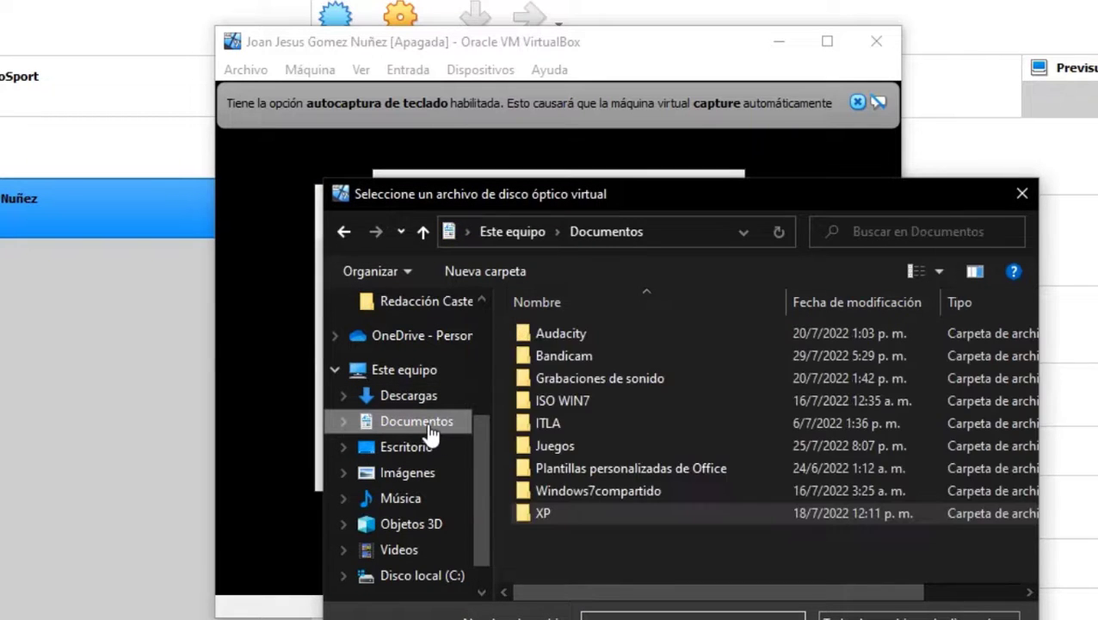
pyautogui.click(615, 403)
pyautogui.doubleClick(615, 404)
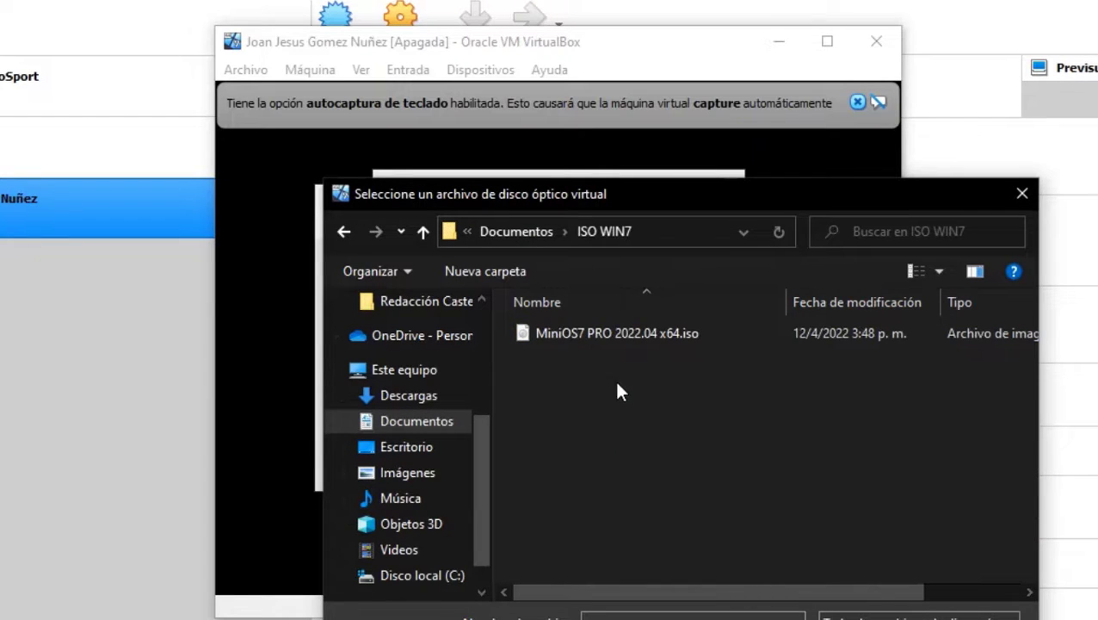
pyautogui.doubleClick(610, 332)
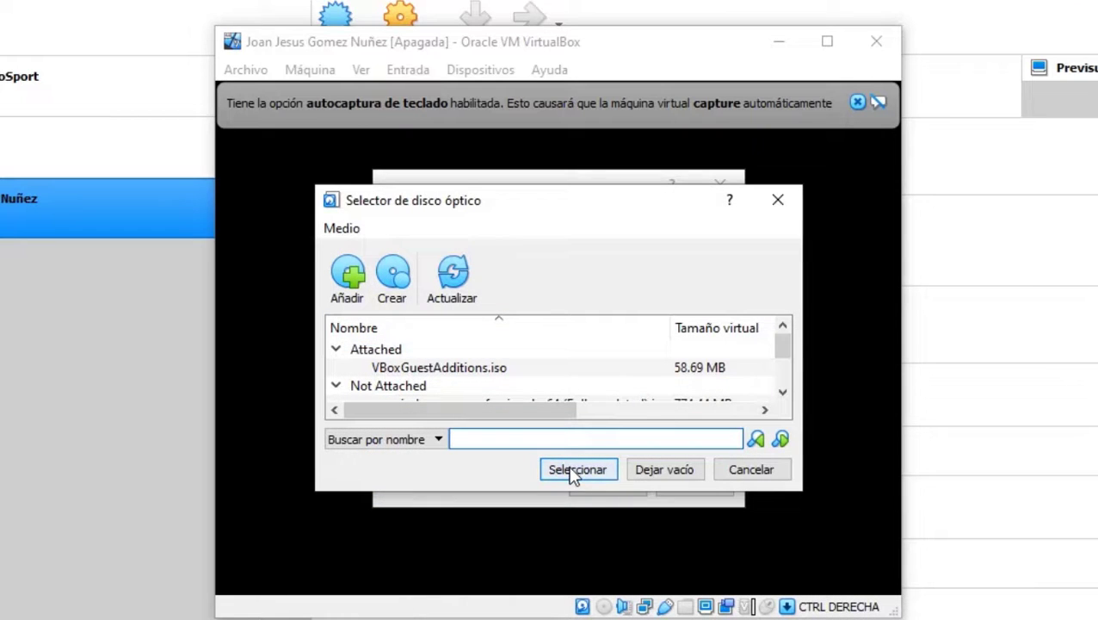
pyautogui.click(576, 472)
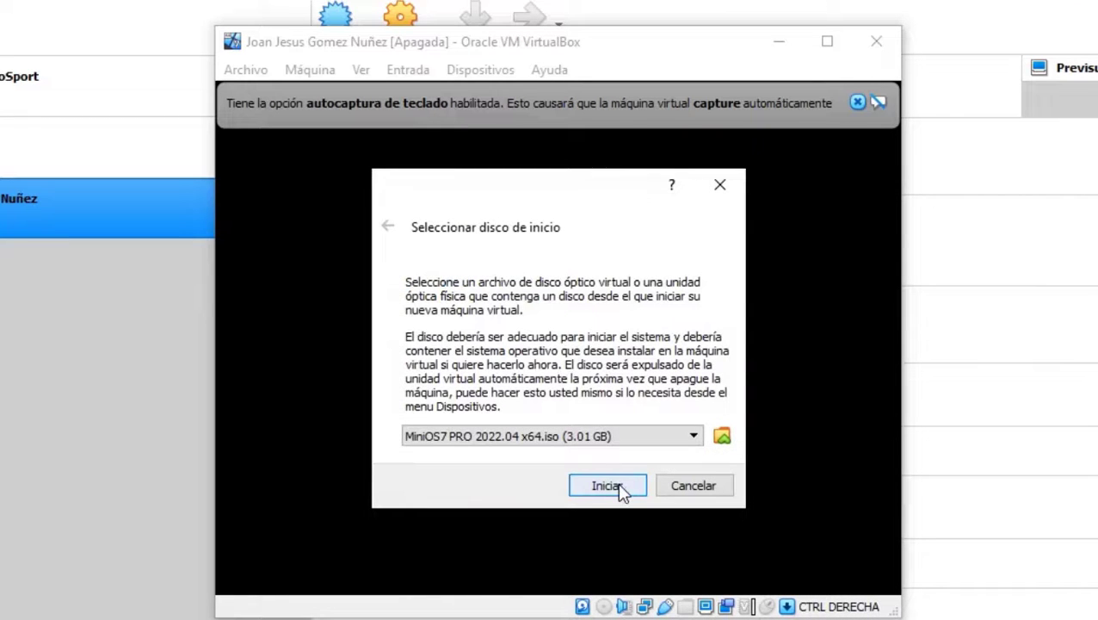
pyautogui.click(608, 485)
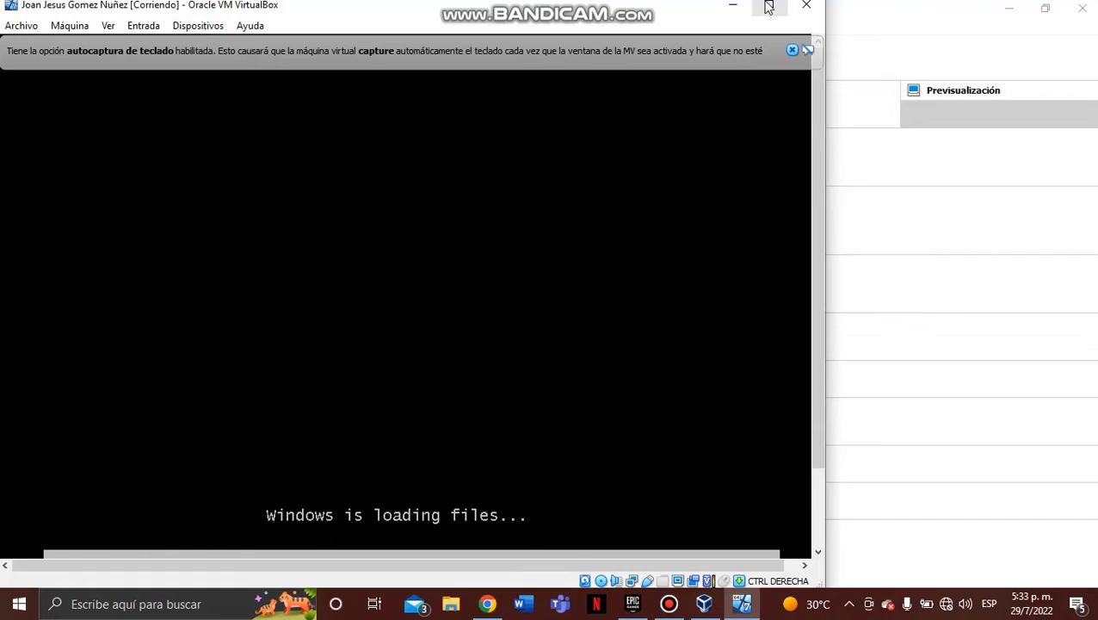
# Maximize the VM window and dismiss the keyboard auto-capture notice.
pyautogui.click(769, 7)
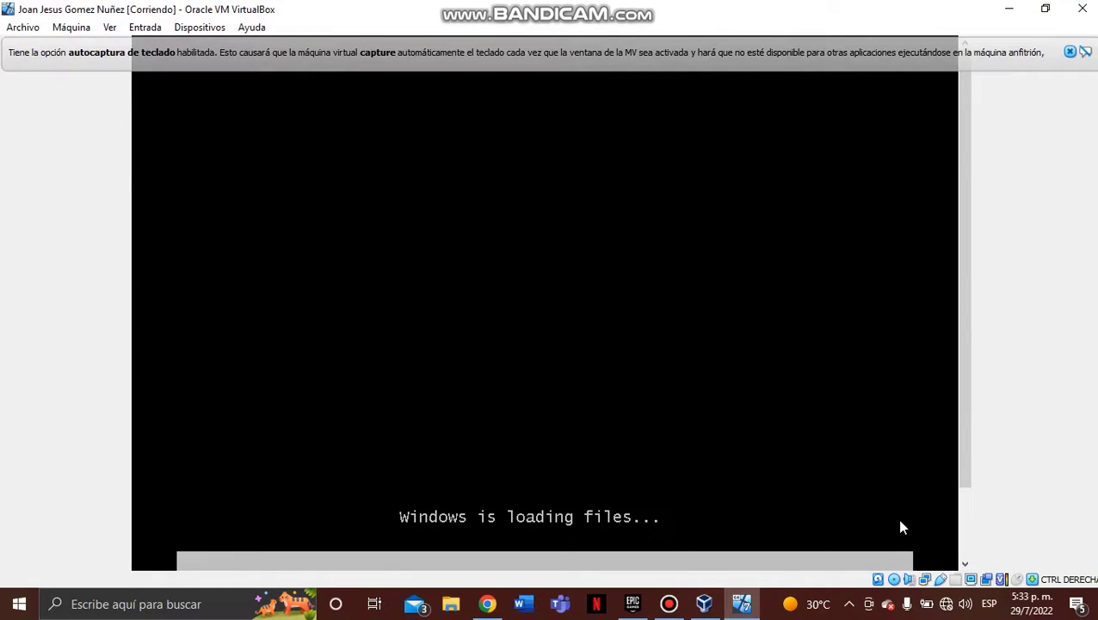
pyautogui.click(1072, 53)
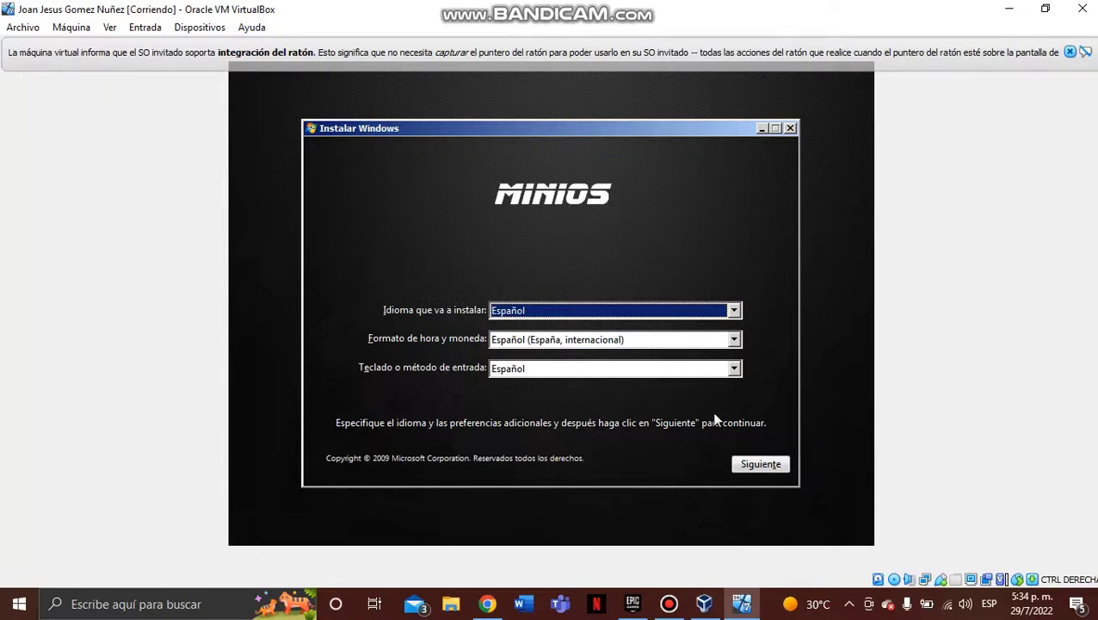
# Keep the Spanish settings, begin installing Windows 7, and accept the licence terms.
pyautogui.click(756, 466)
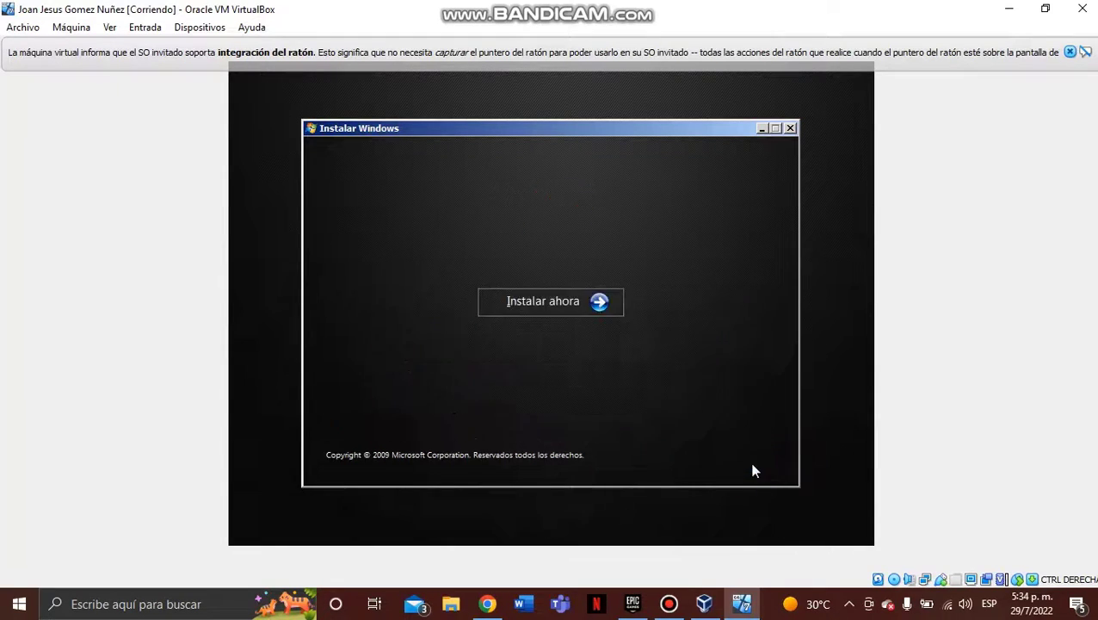
pyautogui.click(598, 303)
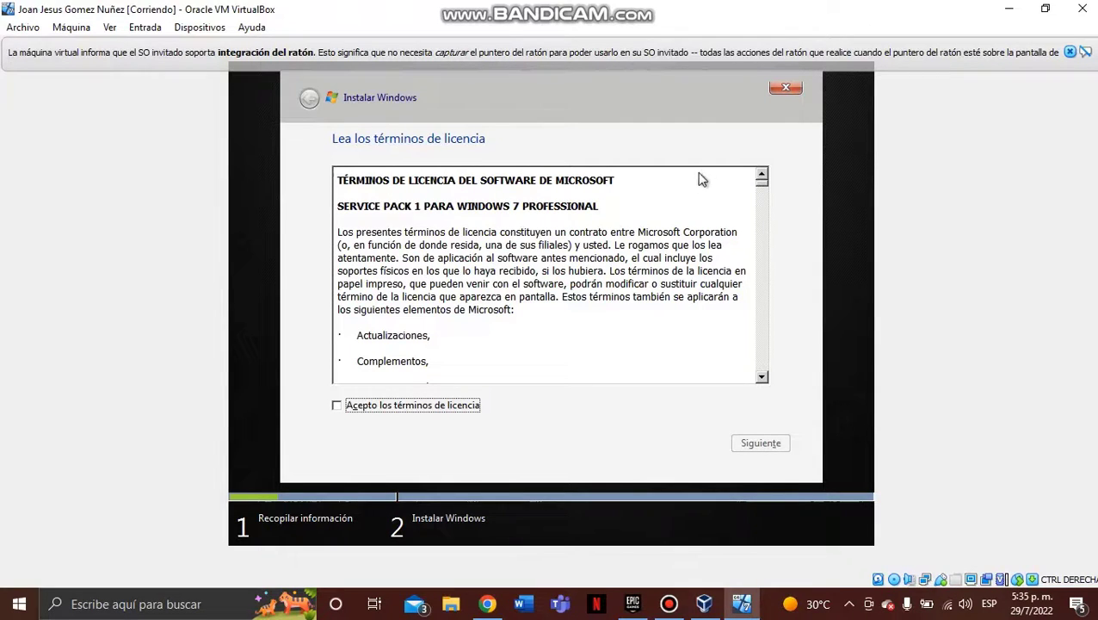
pyautogui.click(342, 411)
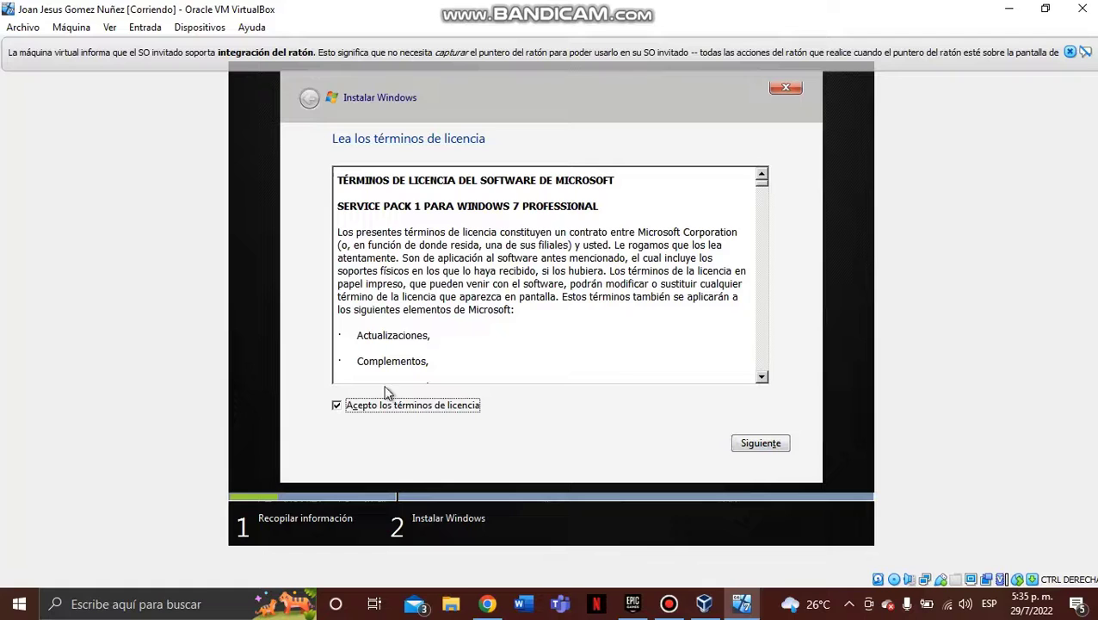
# Proceed from the accepted licence terms to the installation type page.
pyautogui.click(741, 441)
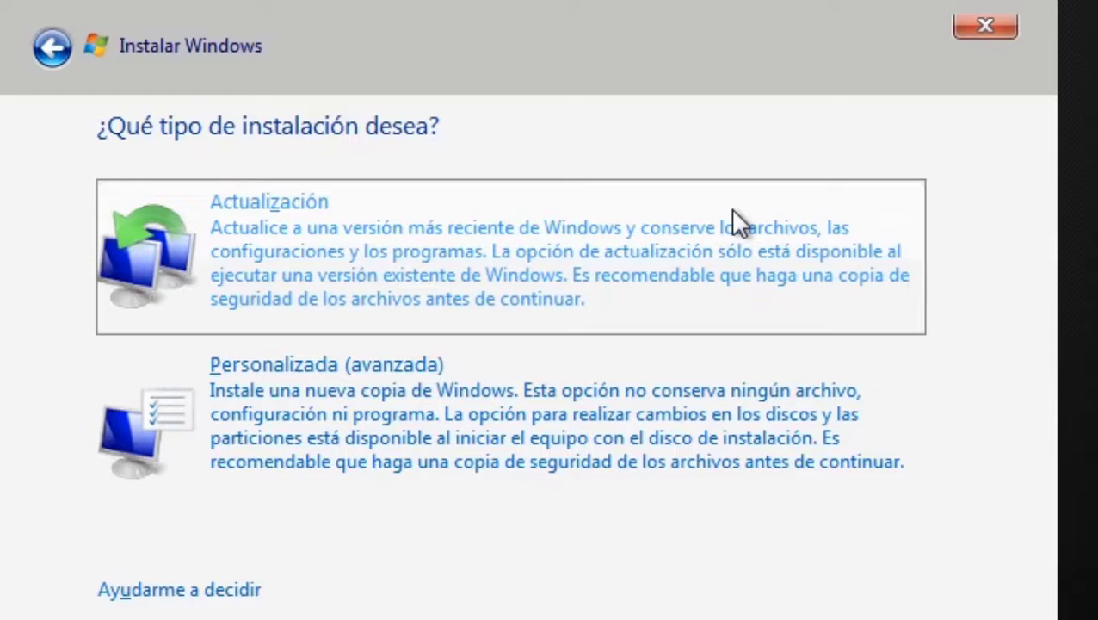
# Choose the Custom (advanced) installation and install to the 32.0 GB unallocated space on disk 0.
pyautogui.click(669, 395)
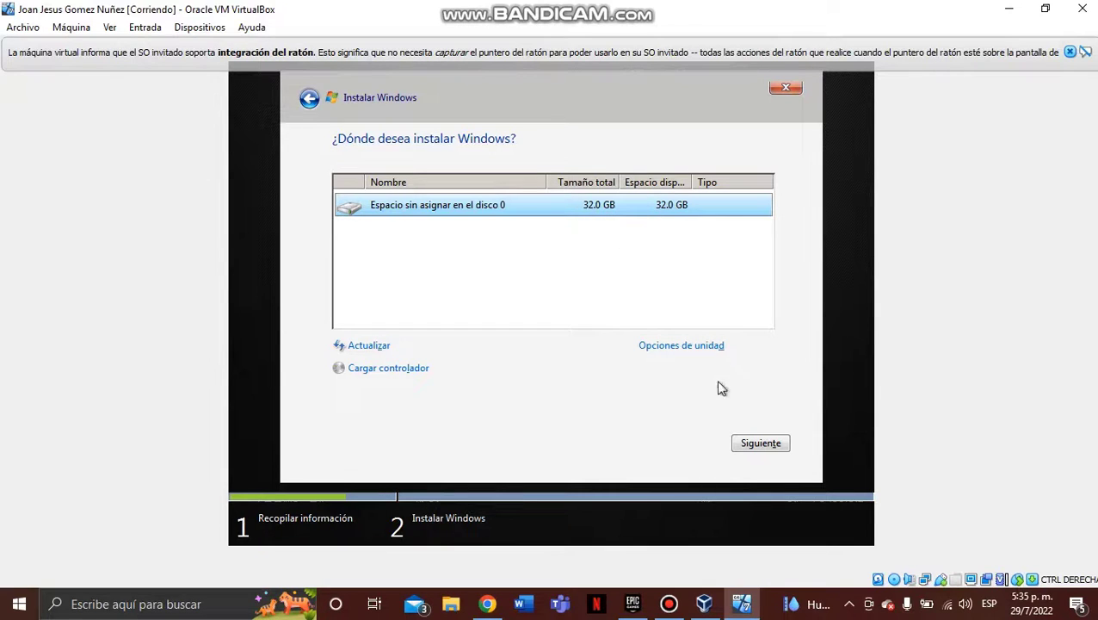
pyautogui.click(762, 442)
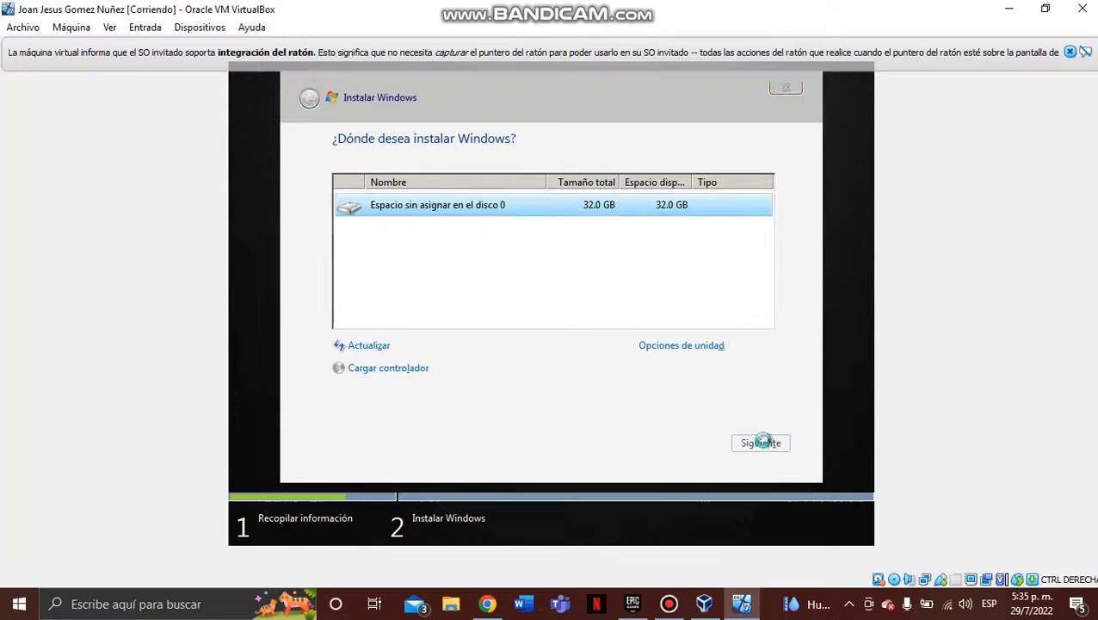